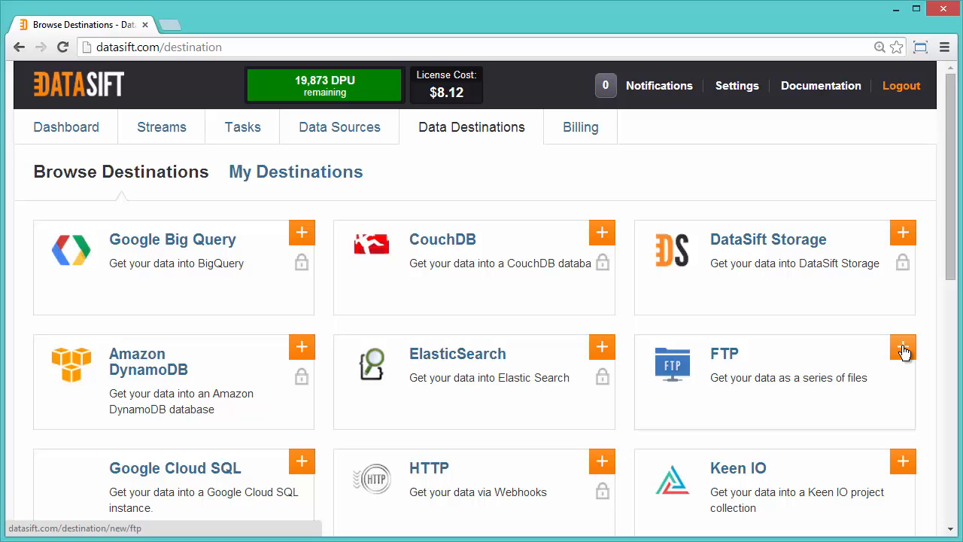
# - Open the DataSift developer documentation site and search it for "connector"
pyautogui.click(809, 87)
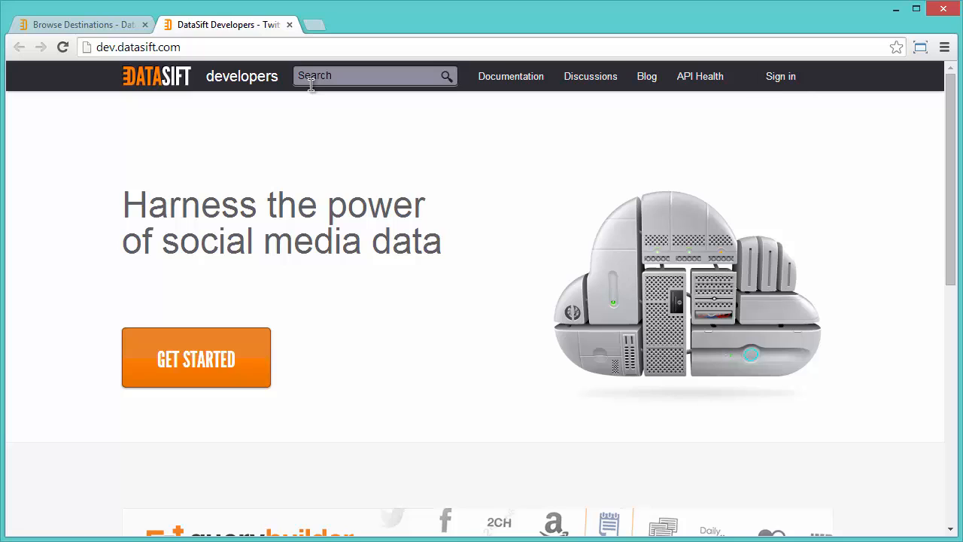
pyautogui.click(305, 77)
pyautogui.write('c')
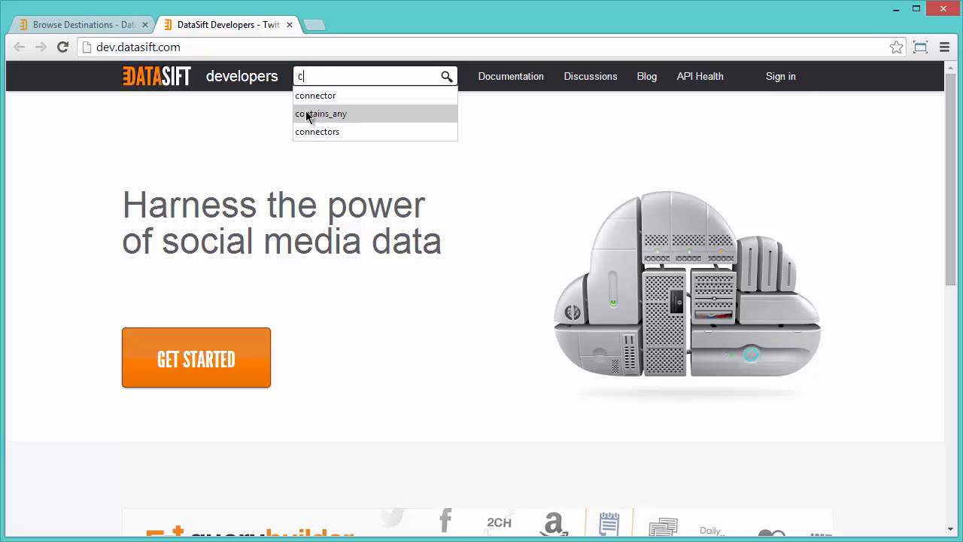
pyautogui.write('onnector')
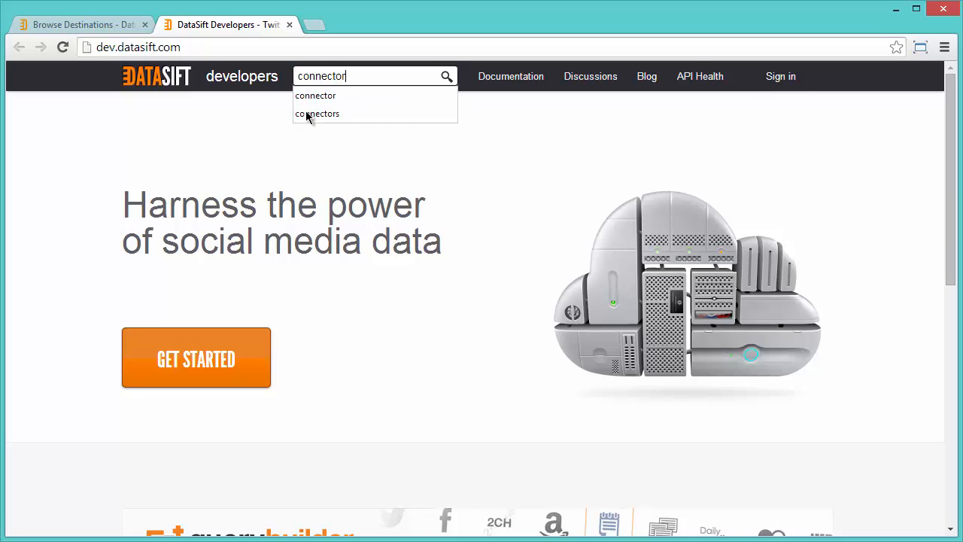
pyautogui.press('Return')
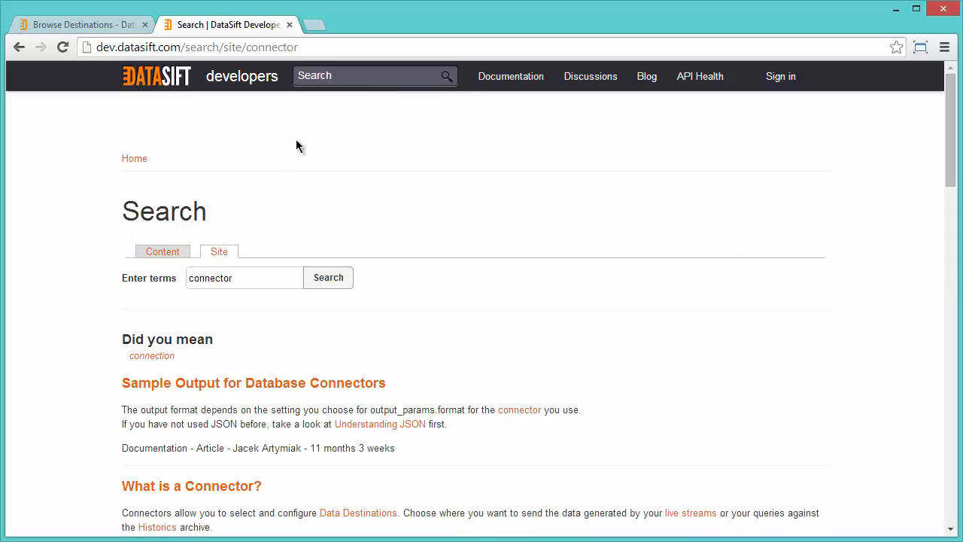
# - Open the "What is a Connector?" article and check the FTP row's Enterprise Edition Only entry in the connector table
pyautogui.click(203, 486)
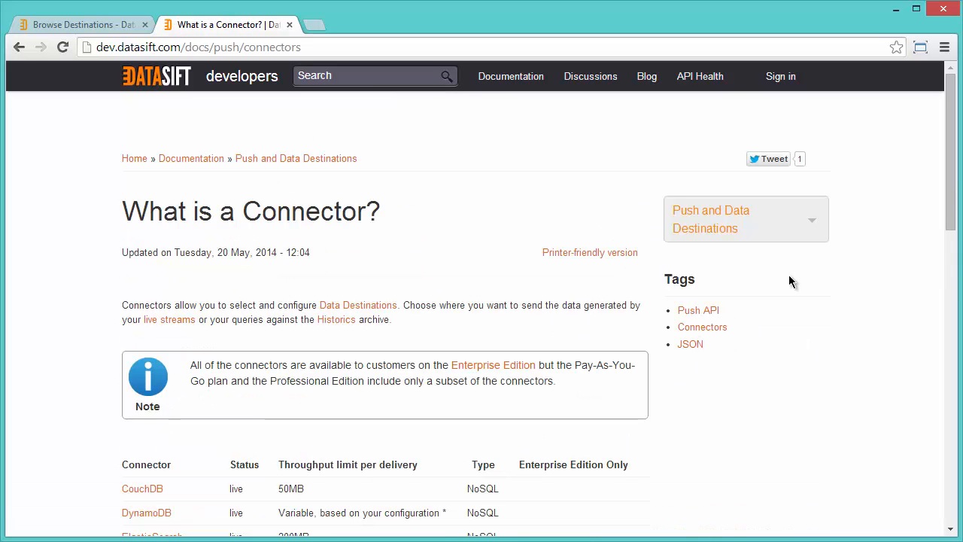
pyautogui.moveTo(948, 208); pyautogui.dragTo(941, 288)
pyautogui.moveTo(583, 338); pyautogui.dragTo(568, 337)
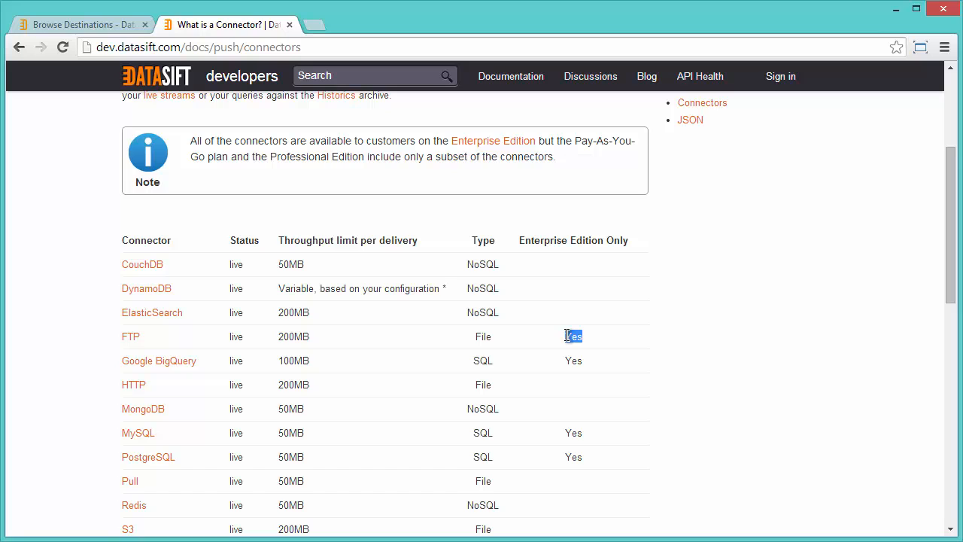
# - Return to the destinations list, view the FTP destination's description and open its linked FTP server details
pyautogui.click(109, 26)
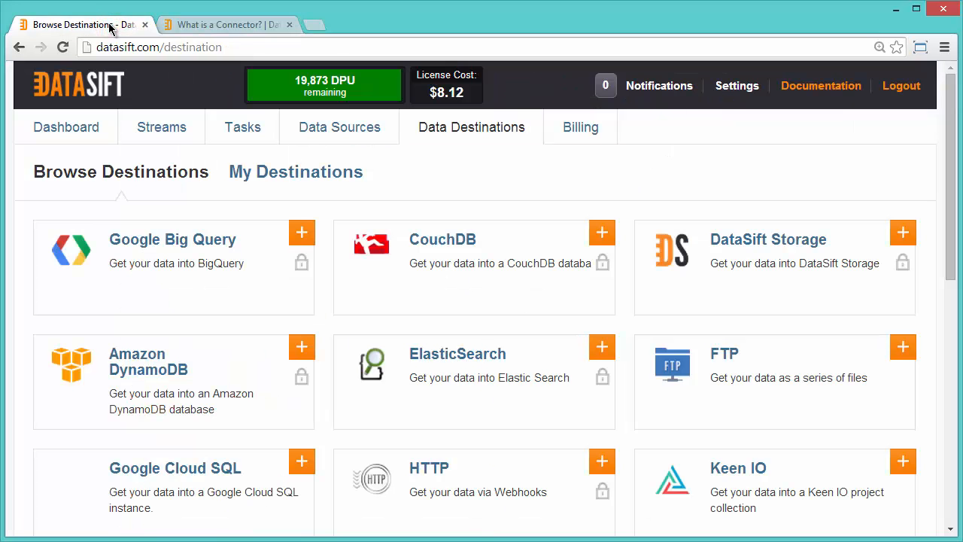
pyautogui.click(727, 354)
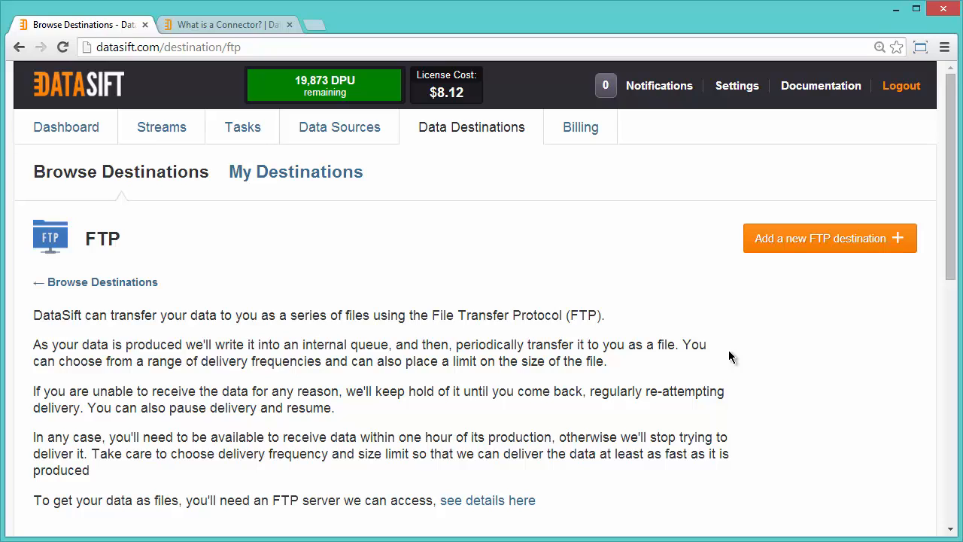
pyautogui.click(513, 501)
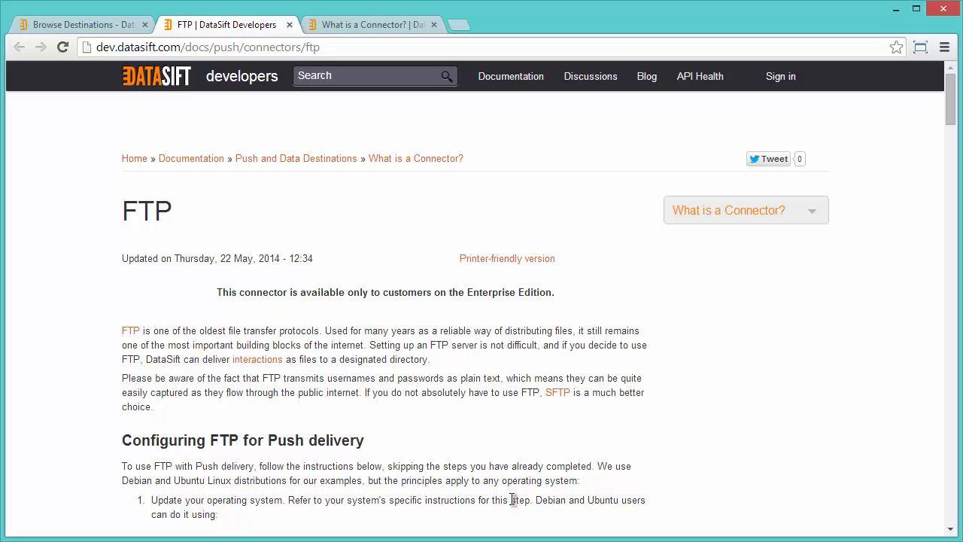
# - Return to the FTP destination page, start a new FTP destination and label it Screencast
pyautogui.click(71, 25)
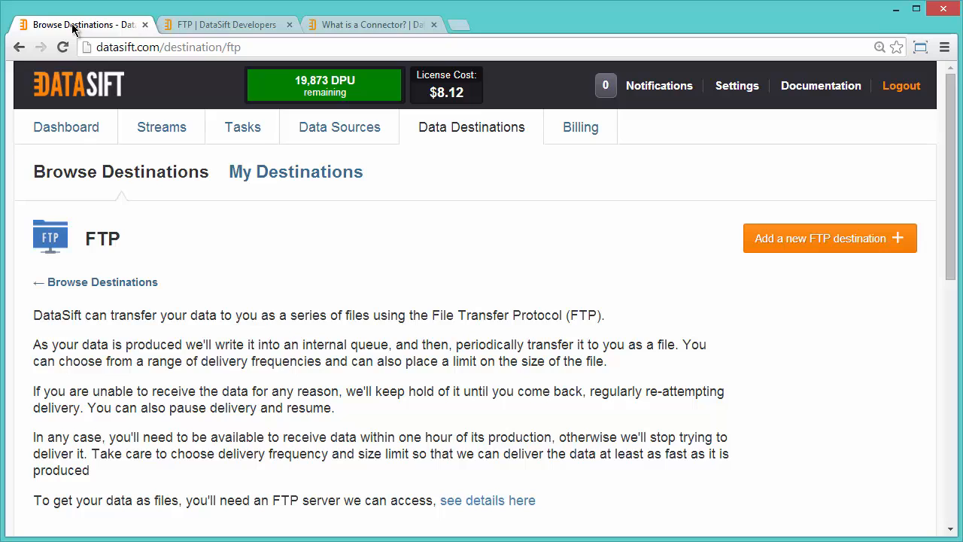
pyautogui.click(843, 245)
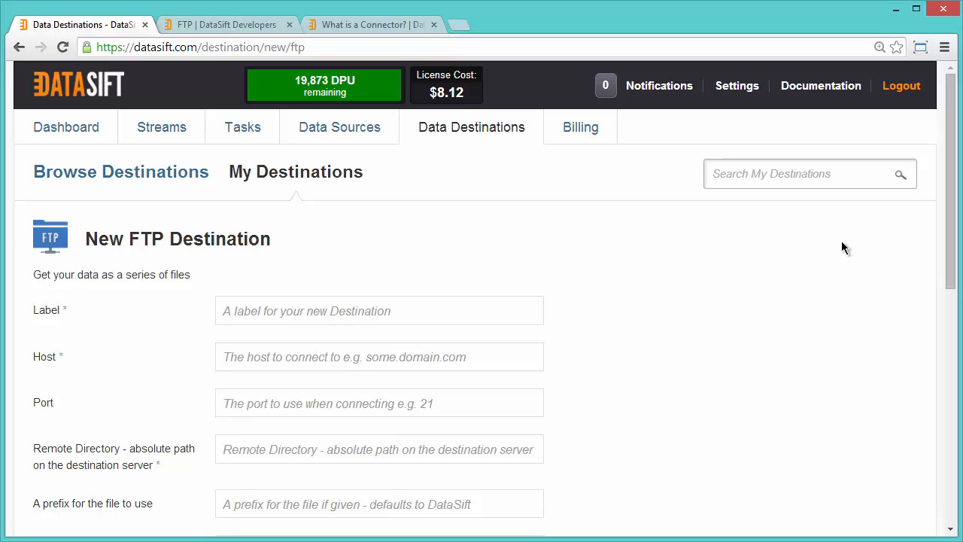
pyautogui.click(307, 312)
pyautogui.write('Scr')
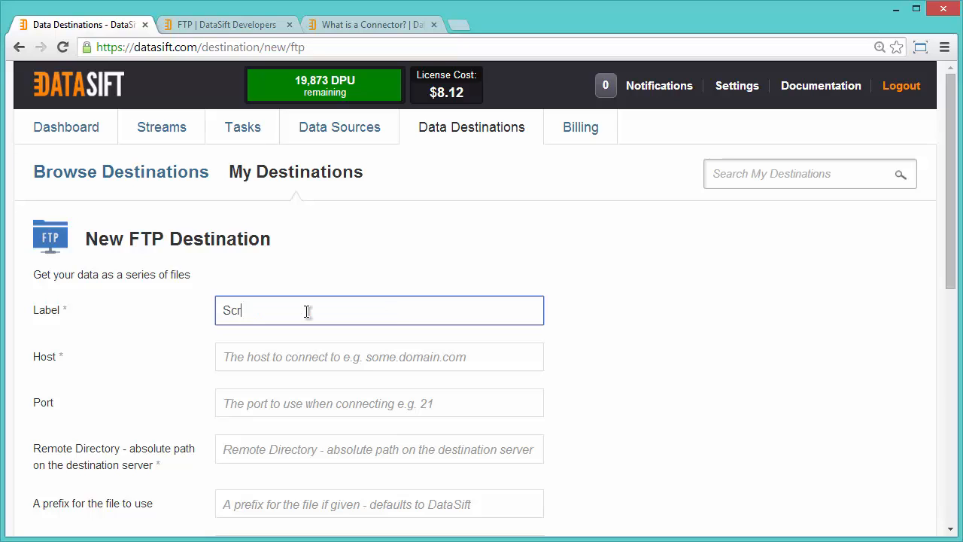
pyautogui.write('eencast')
# - Set the FTP destination's host to 54.187.125.90 and its port to 21
pyautogui.click(277, 356)
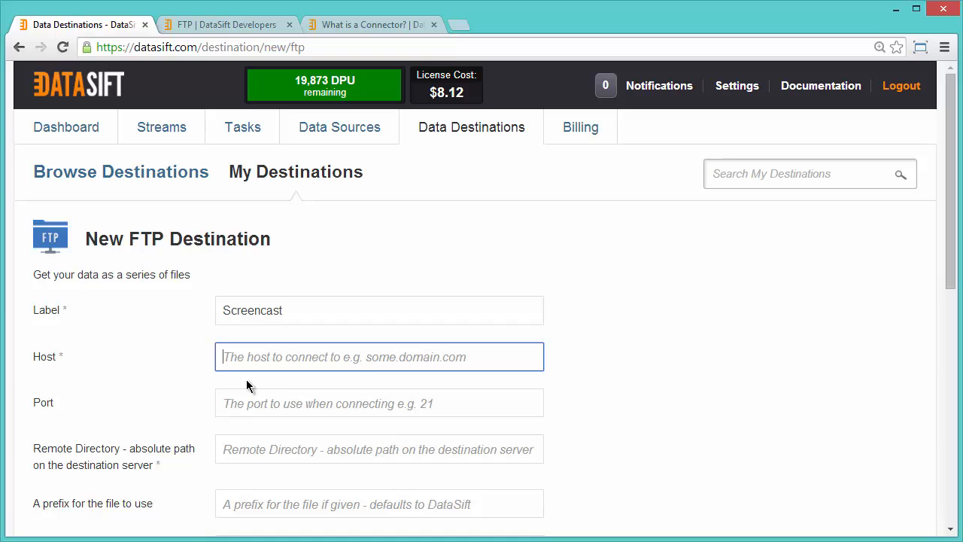
pyautogui.write('54')
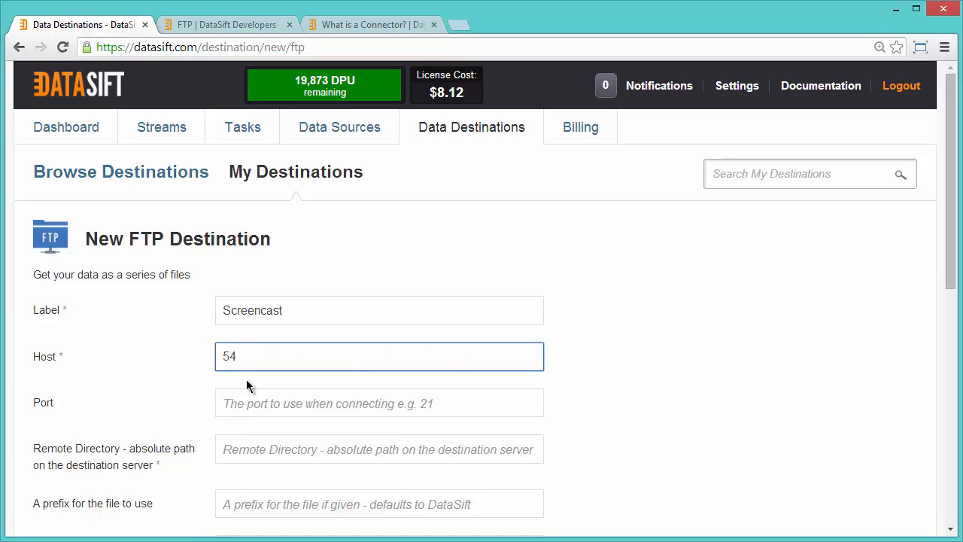
pyautogui.write('.187.125.90')
pyautogui.click(236, 404)
pyautogui.write('21')
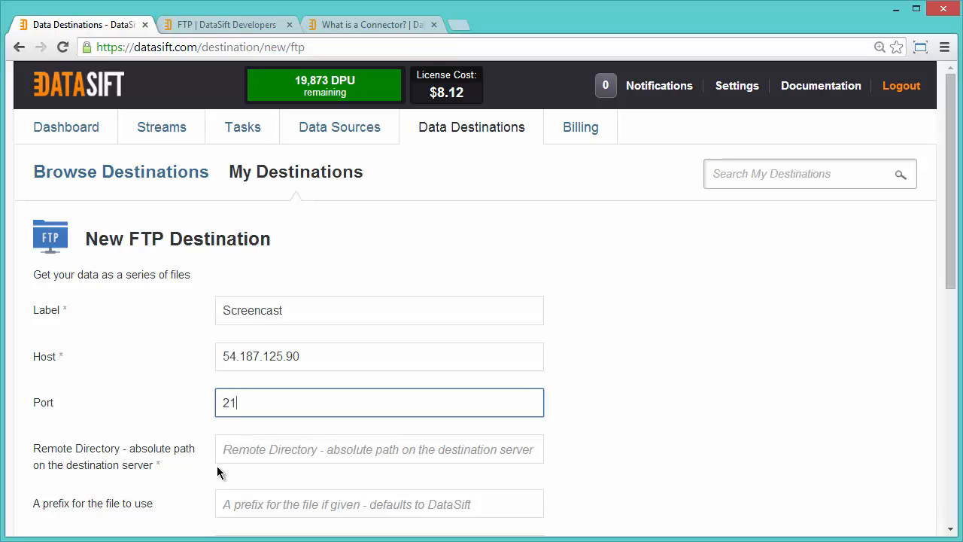
# - Set the remote directory to /home/user1 and the file prefix to "screencast-"
pyautogui.press('Tab')
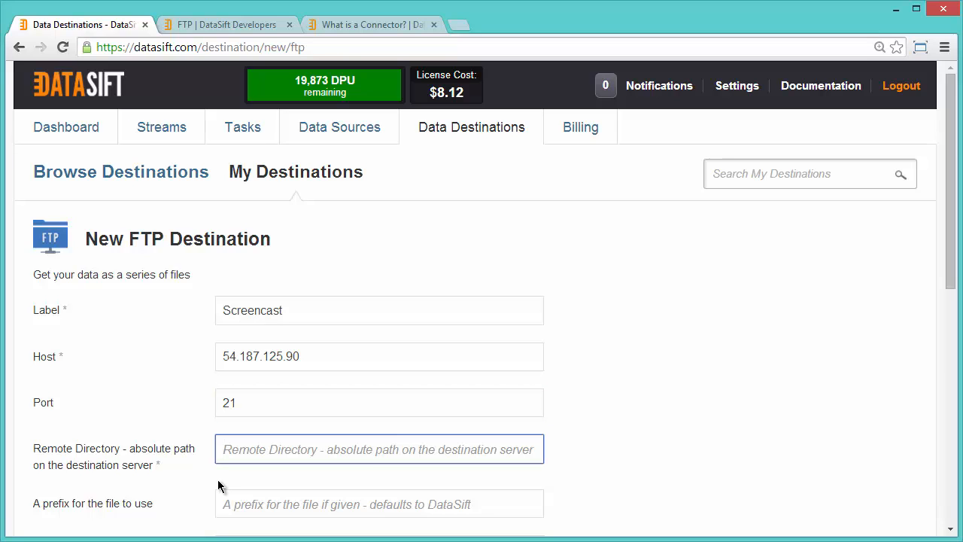
pyautogui.write('/home/u')
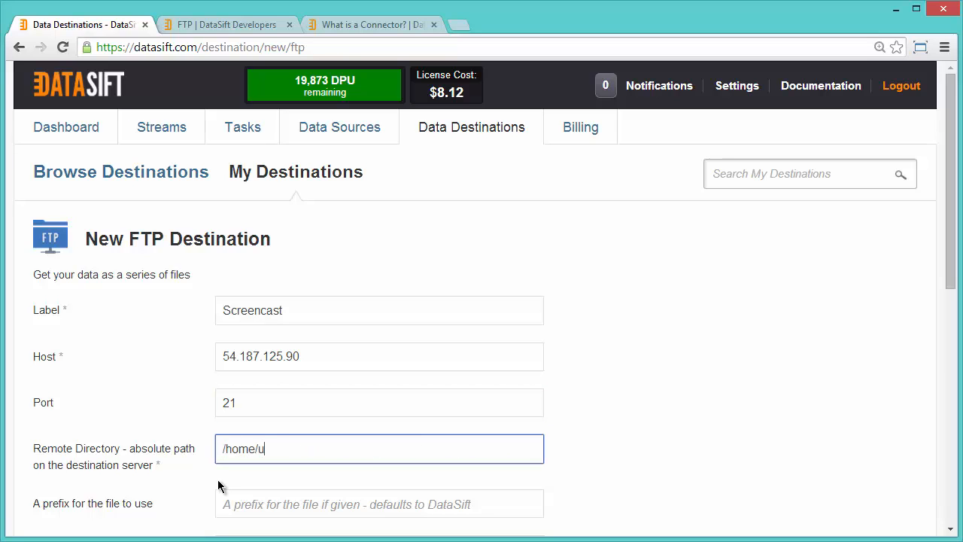
pyautogui.write('ser1')
pyautogui.press('Tab')
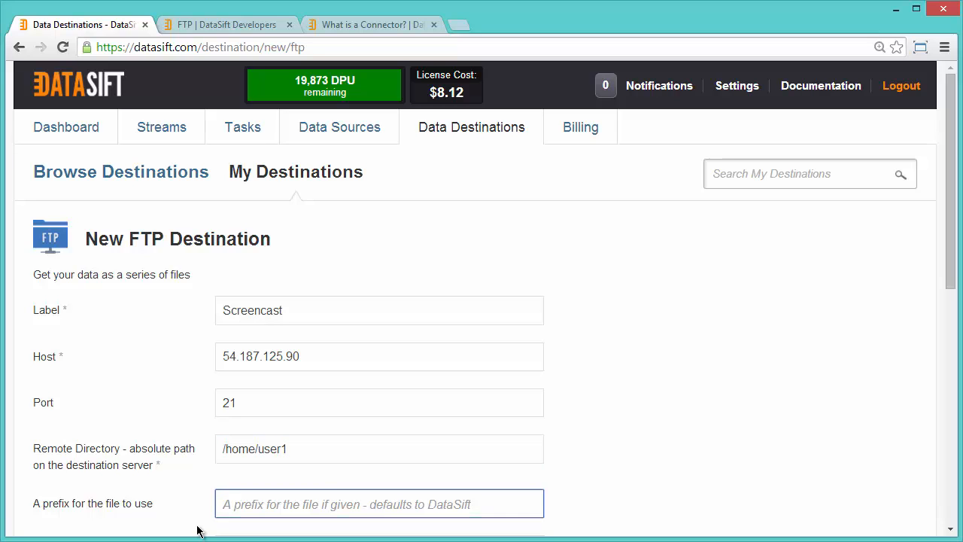
pyautogui.write('scre')
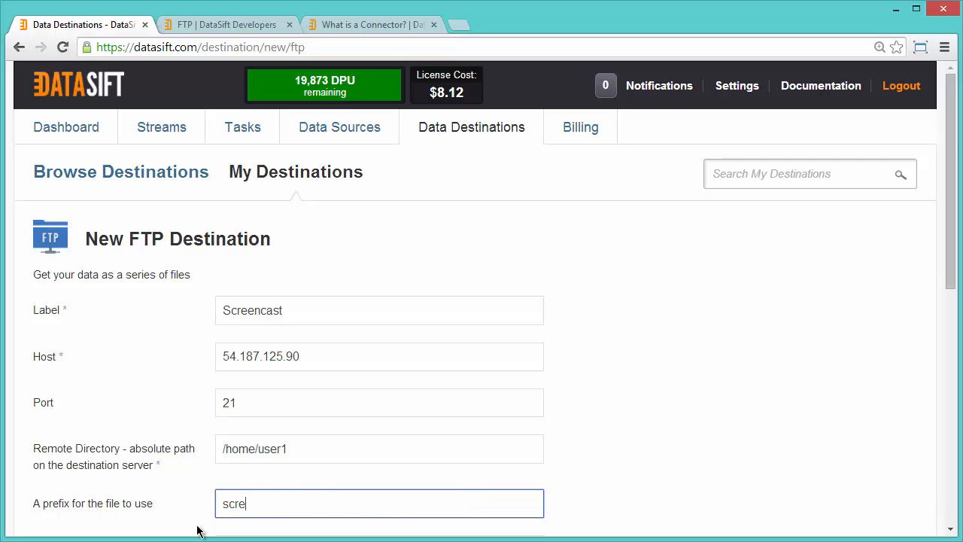
pyautogui.write('encast-')
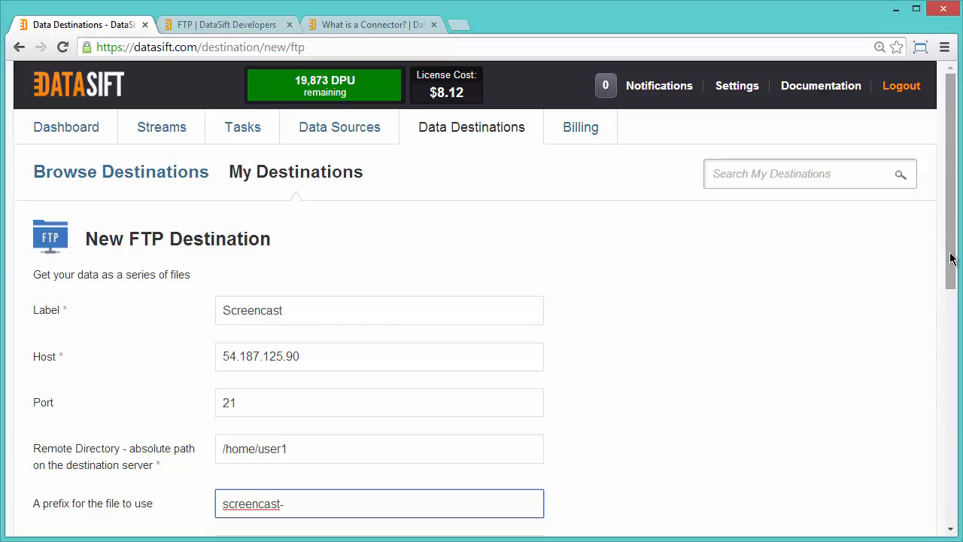
# - Set the destination's data format to JSON new line delimited
pyautogui.moveTo(952, 258); pyautogui.dragTo(951, 402)
pyautogui.click(538, 228)
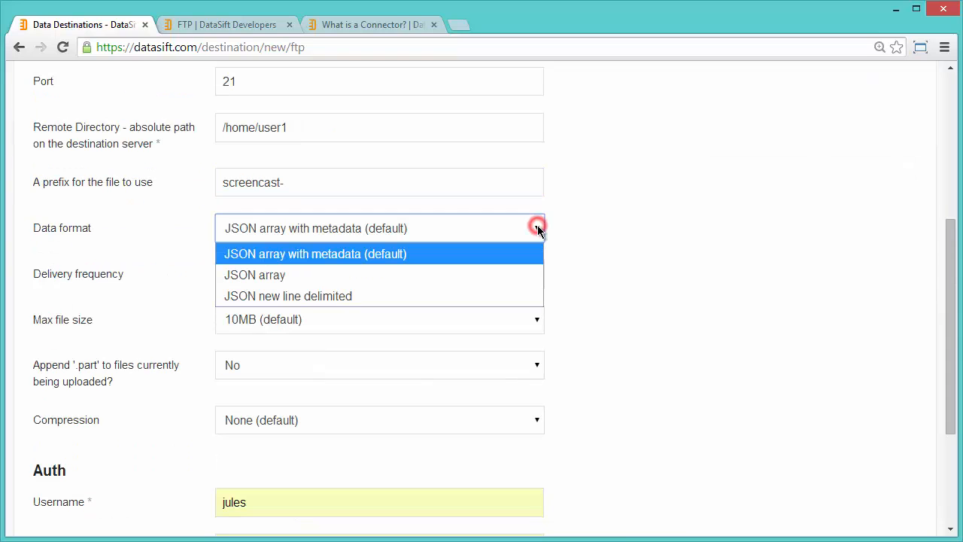
pyautogui.click(500, 296)
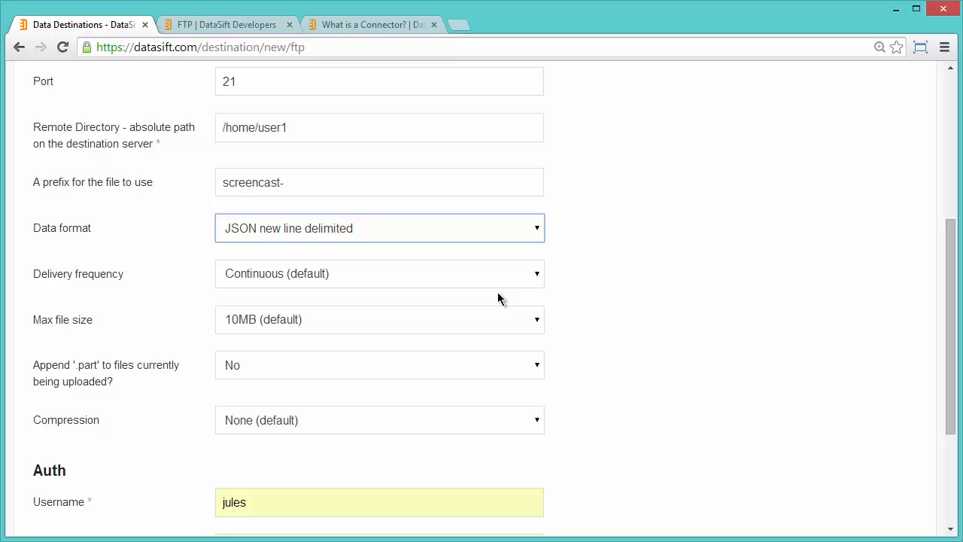
# - Set the delivery frequency to 30 seconds and the maximum file size to 500KB
pyautogui.press('Tab')
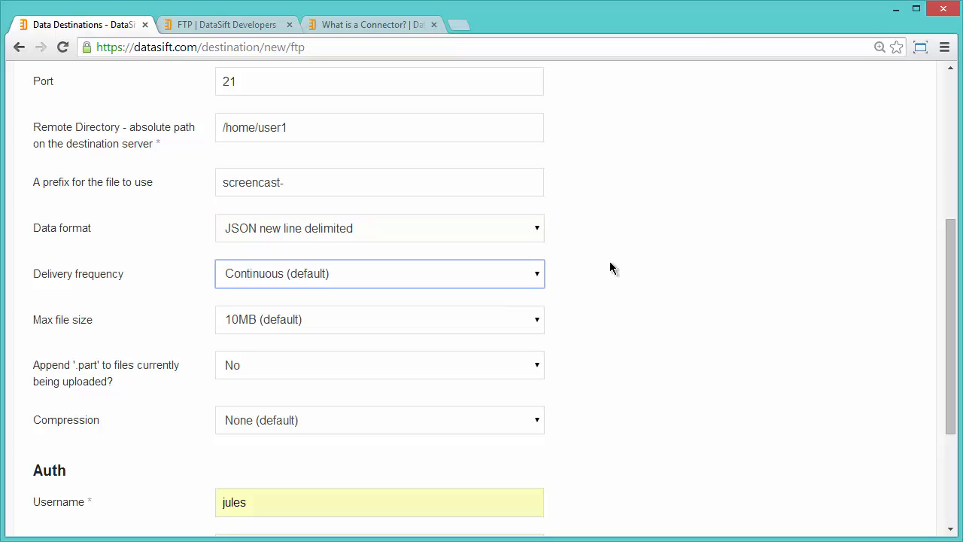
pyautogui.click(536, 275)
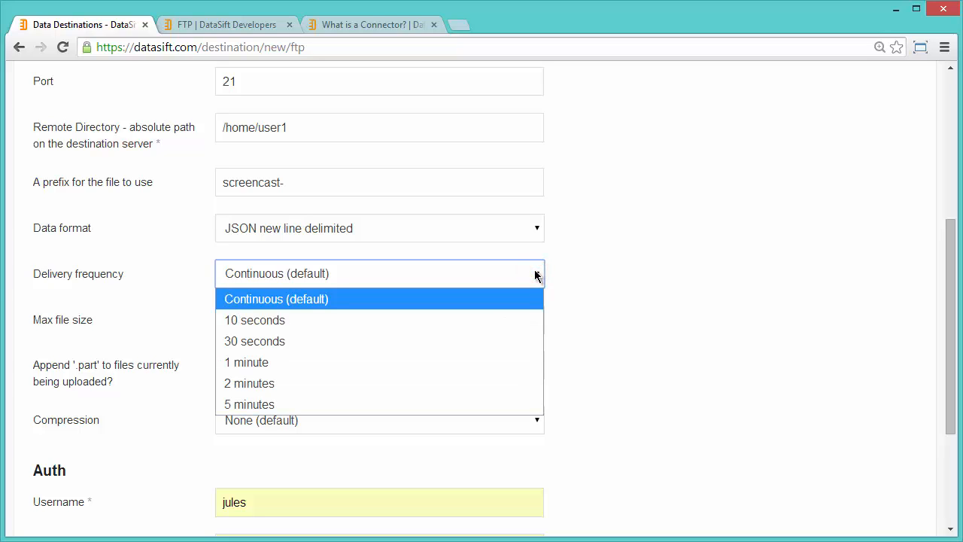
pyautogui.click(506, 342)
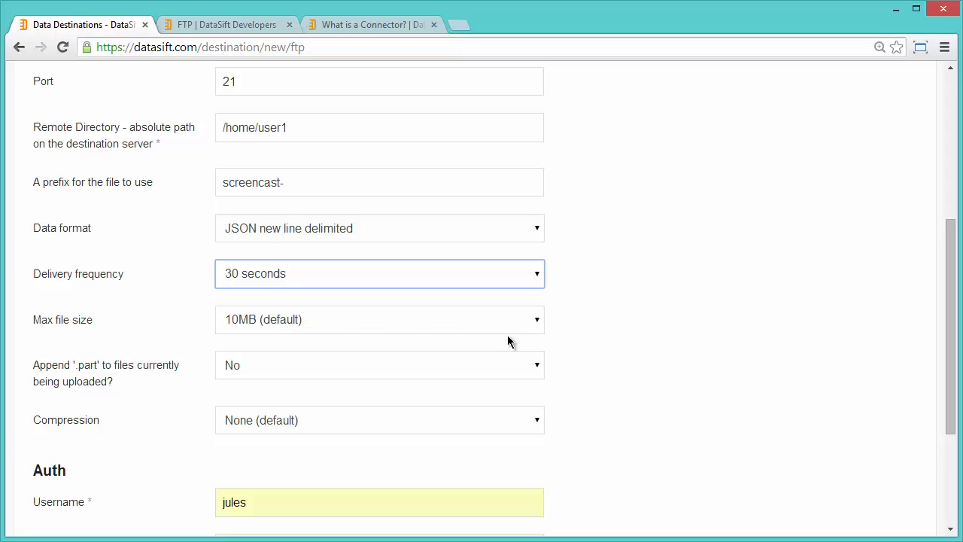
pyautogui.click(536, 320)
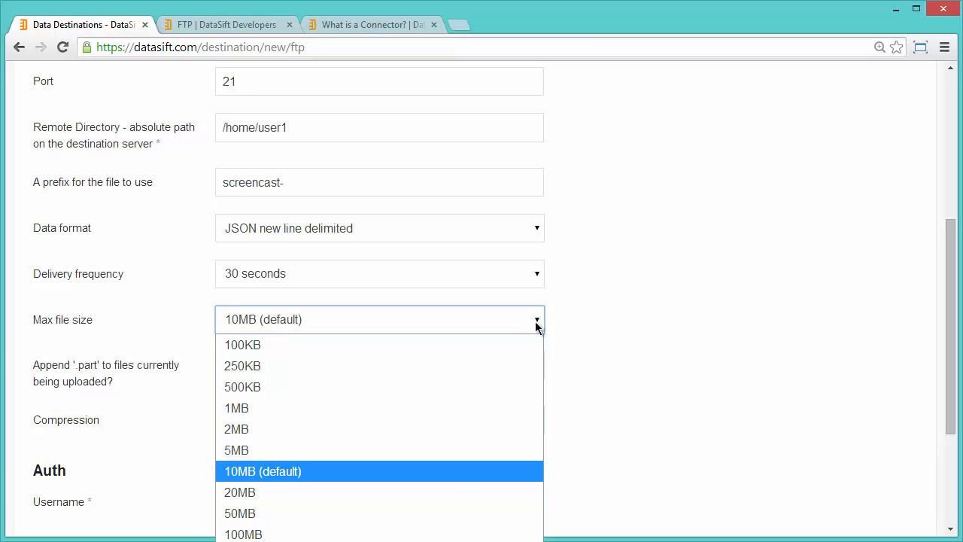
pyautogui.click(491, 397)
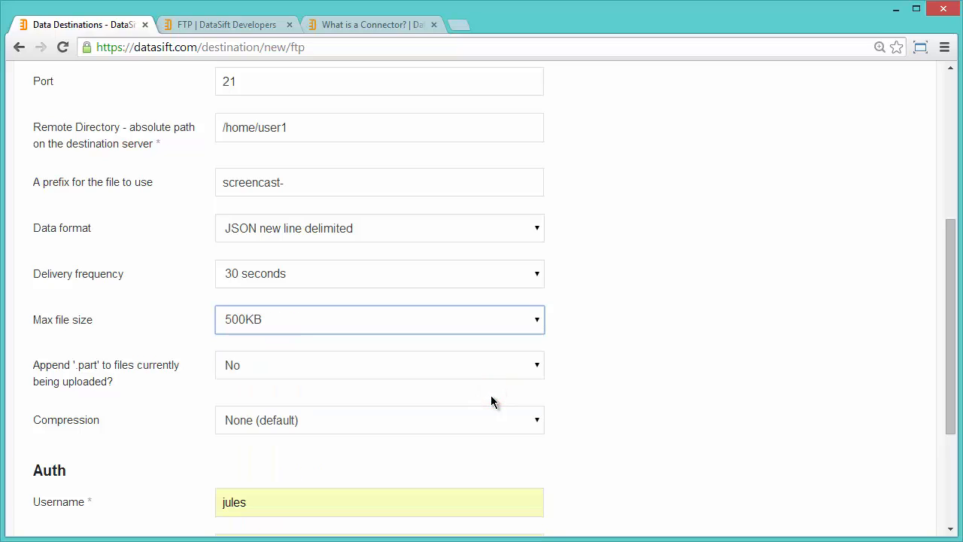
pyautogui.click(560, 369)
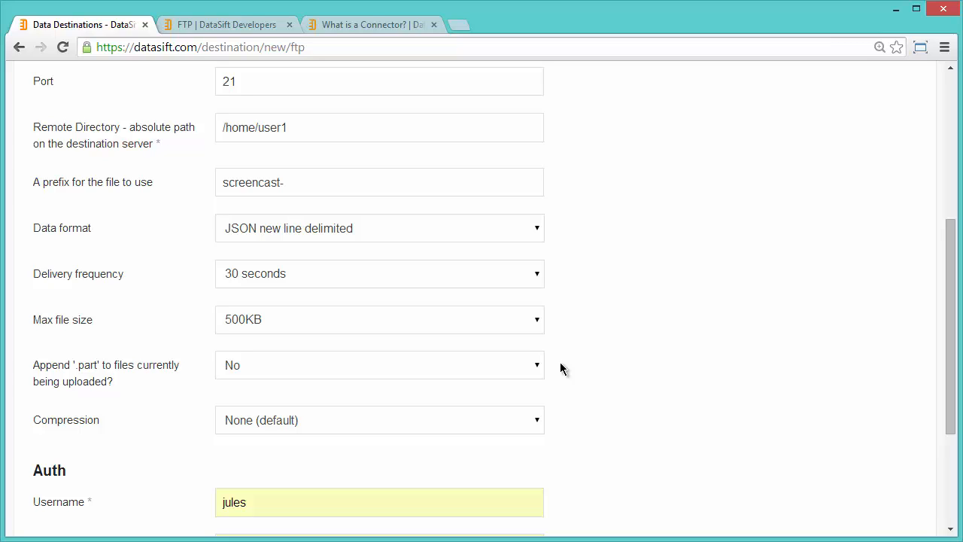
# - Review the available choices for appending '.part' to uploading files and for compression, keeping No and None (default)
pyautogui.click(537, 365)
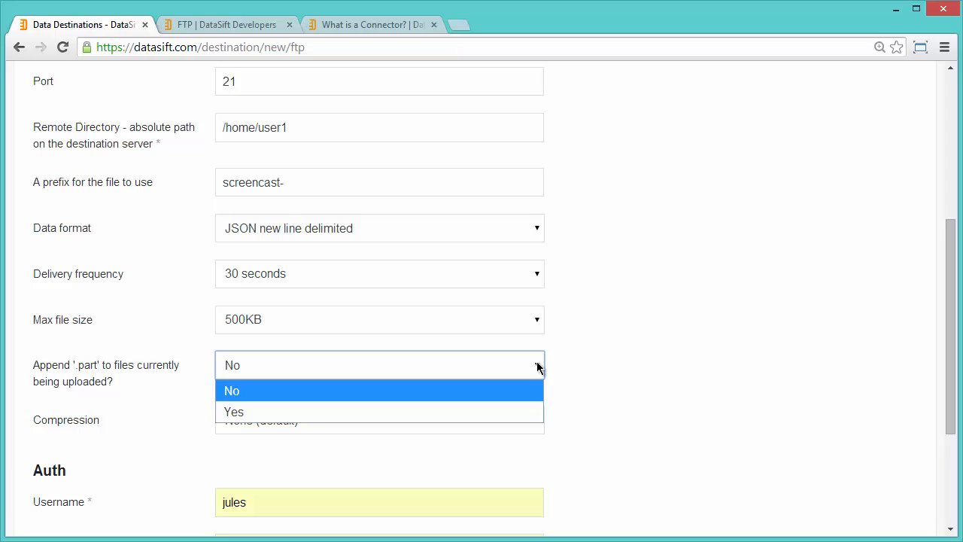
pyautogui.click(579, 359)
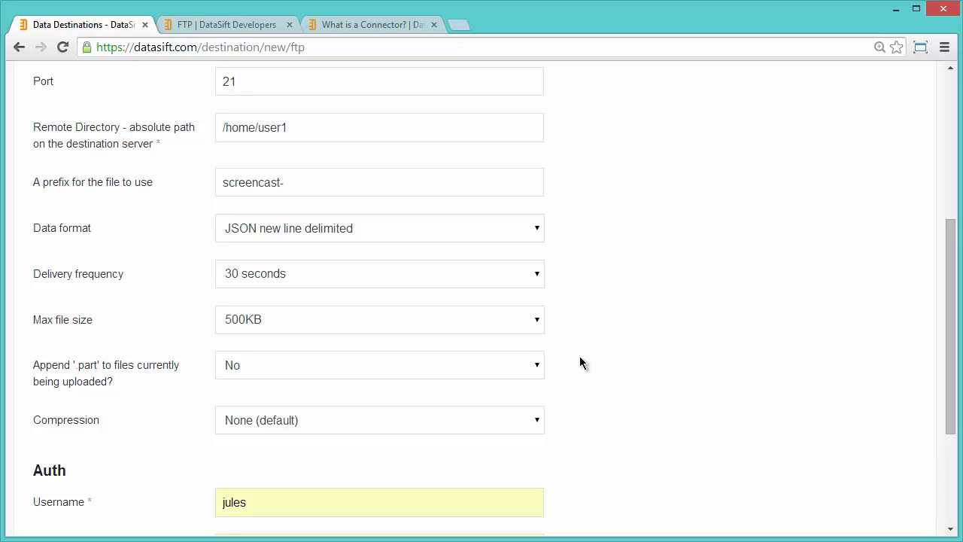
pyautogui.click(537, 421)
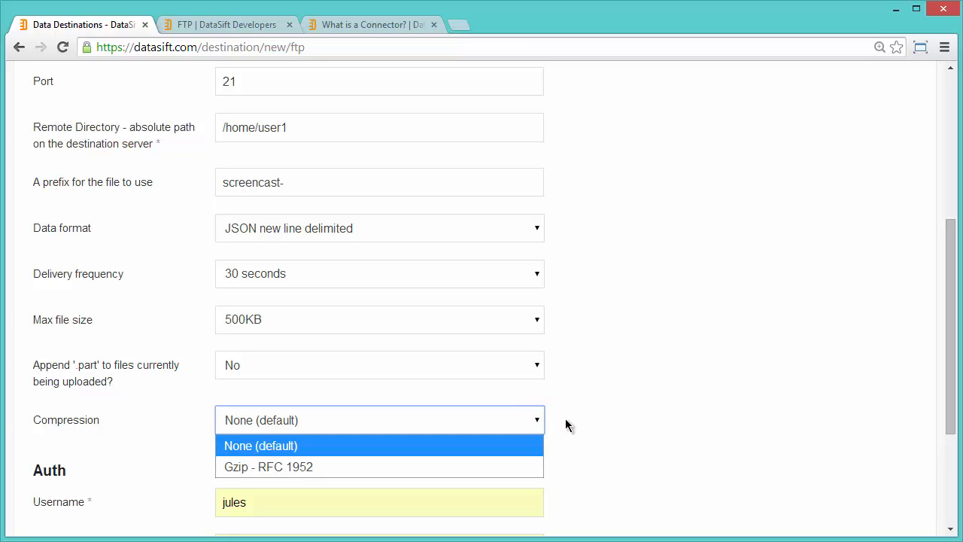
pyautogui.click(565, 420)
# - Fill in the authentication settings with username user1 and the account password
pyautogui.scroll(-3, 566, 425)
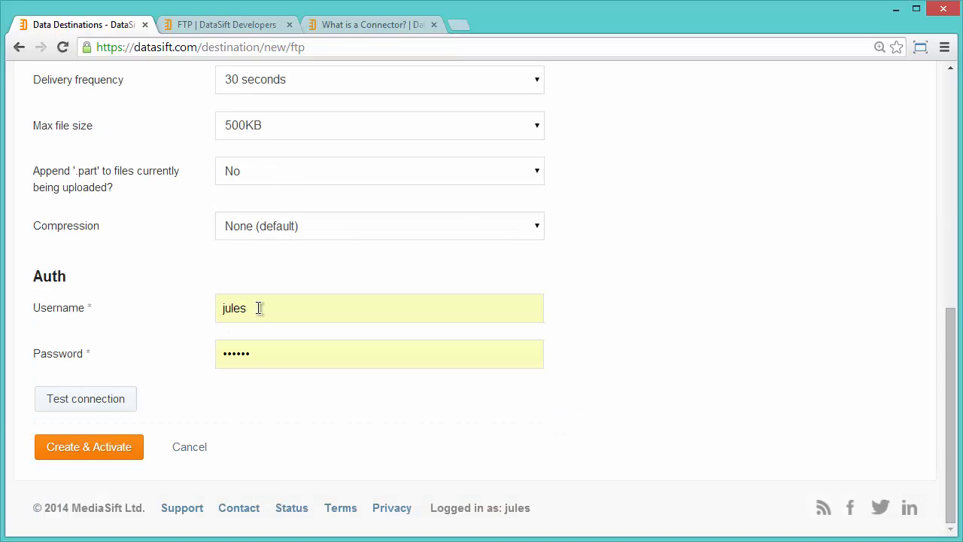
pyautogui.moveTo(258, 308); pyautogui.dragTo(216, 308)
pyautogui.write('ser1')
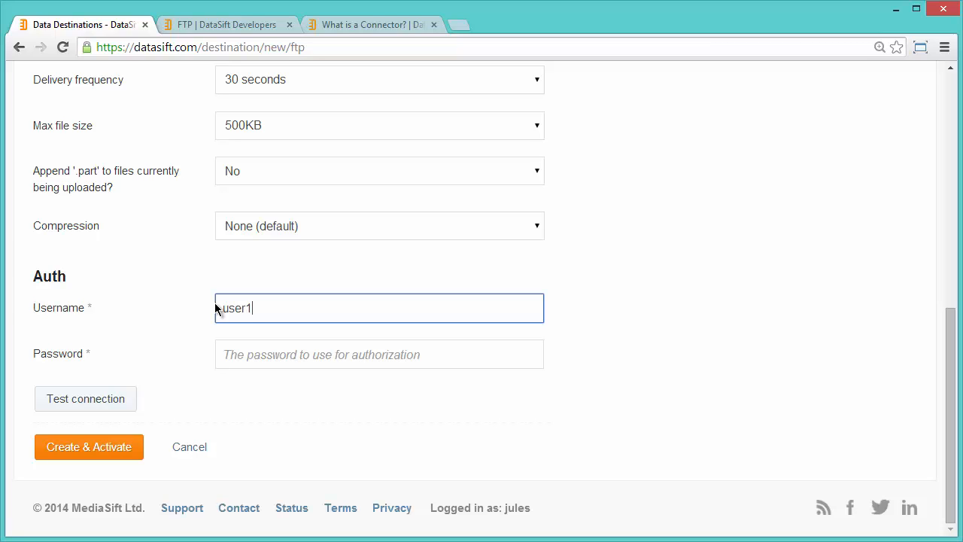
pyautogui.click(223, 354)
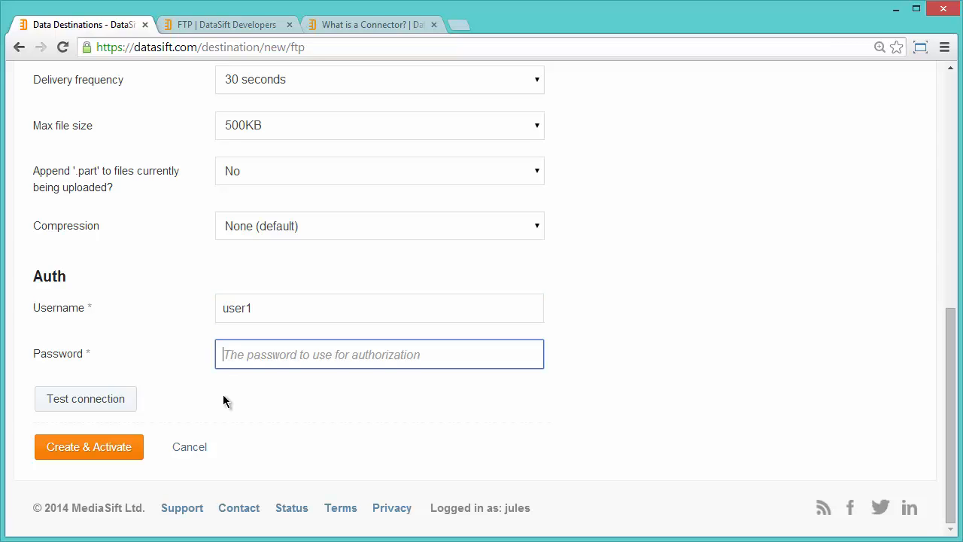
pyautogui.write('pas')
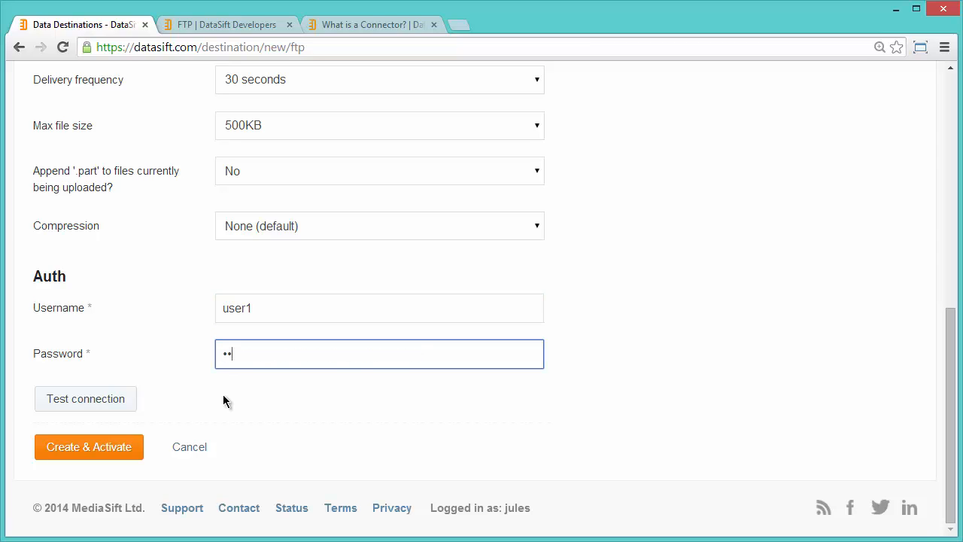
pyautogui.write('sword')
# - Test the FTP connection, and create and activate the destination
pyautogui.click(104, 401)
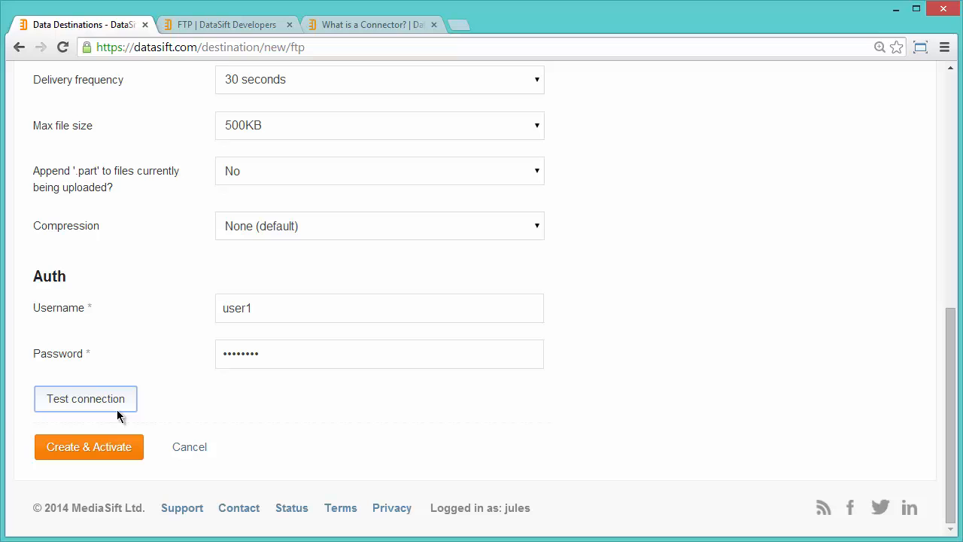
pyautogui.click(106, 449)
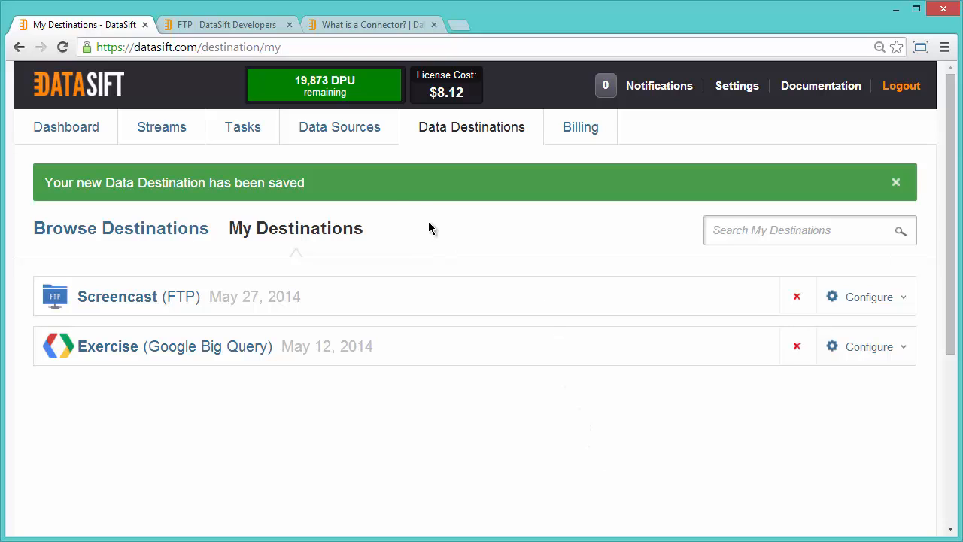
# - Open the Starbucks stream's filter definition for review and close the editor
pyautogui.click(171, 131)
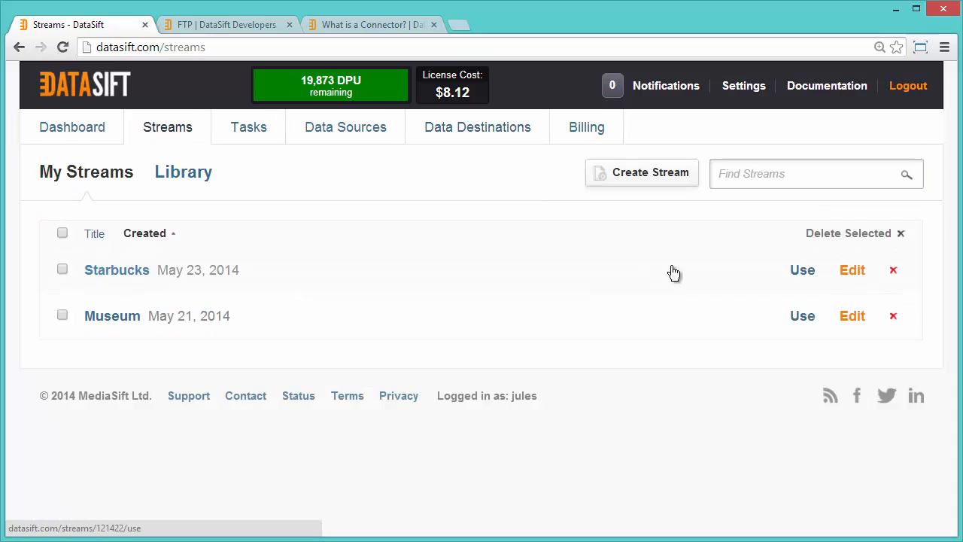
pyautogui.click(856, 272)
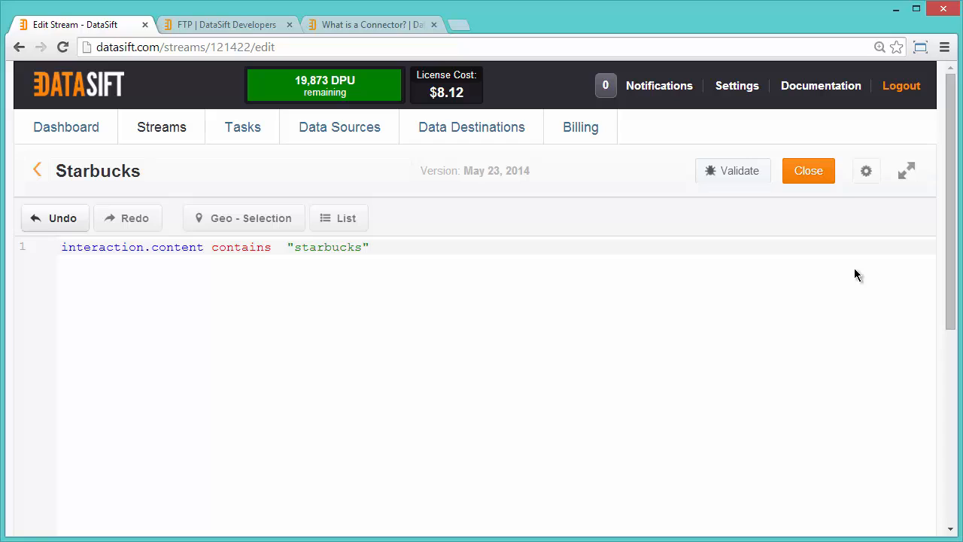
pyautogui.click(809, 172)
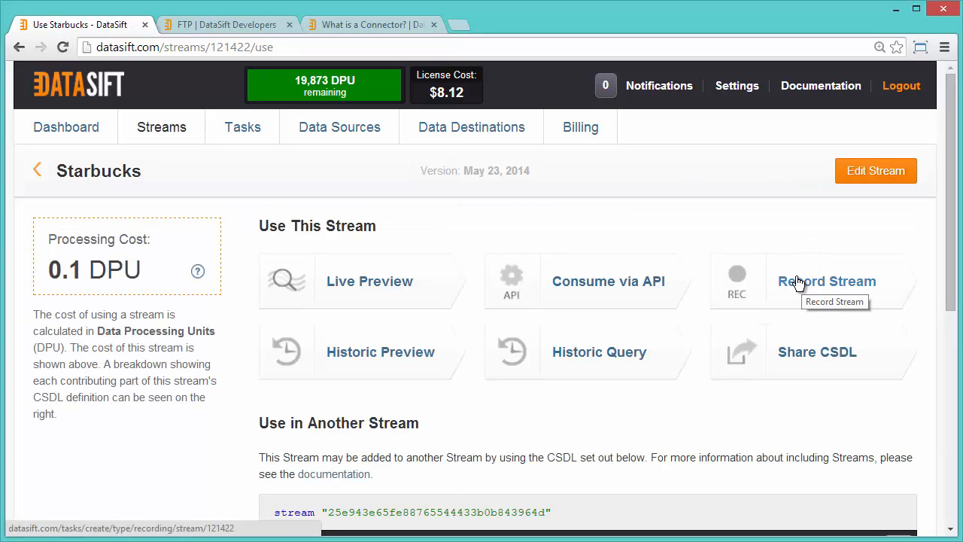
# - Set up a new recording of the Starbucks stream that starts now and keeps running, continuing to the destination choice
pyautogui.click(797, 280)
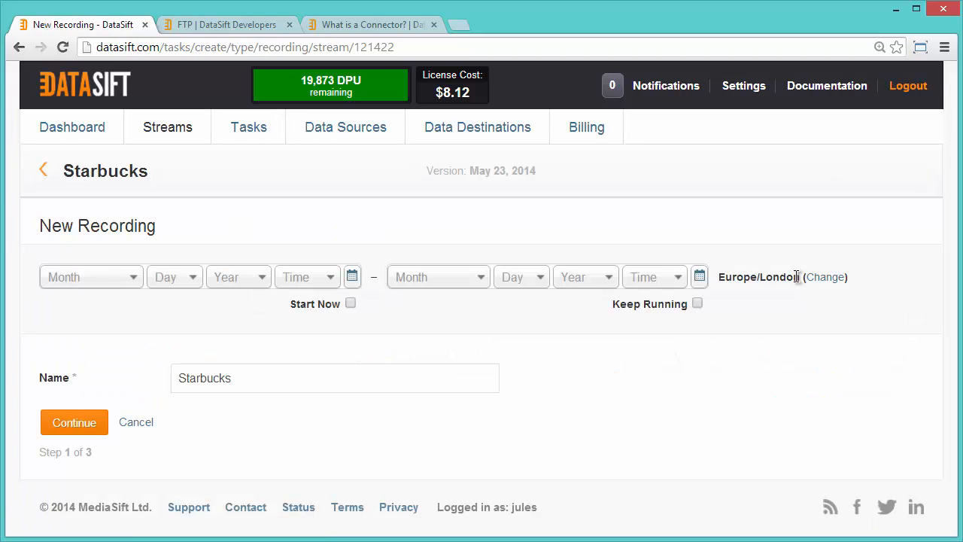
pyautogui.click(350, 304)
pyautogui.click(697, 304)
pyautogui.click(75, 423)
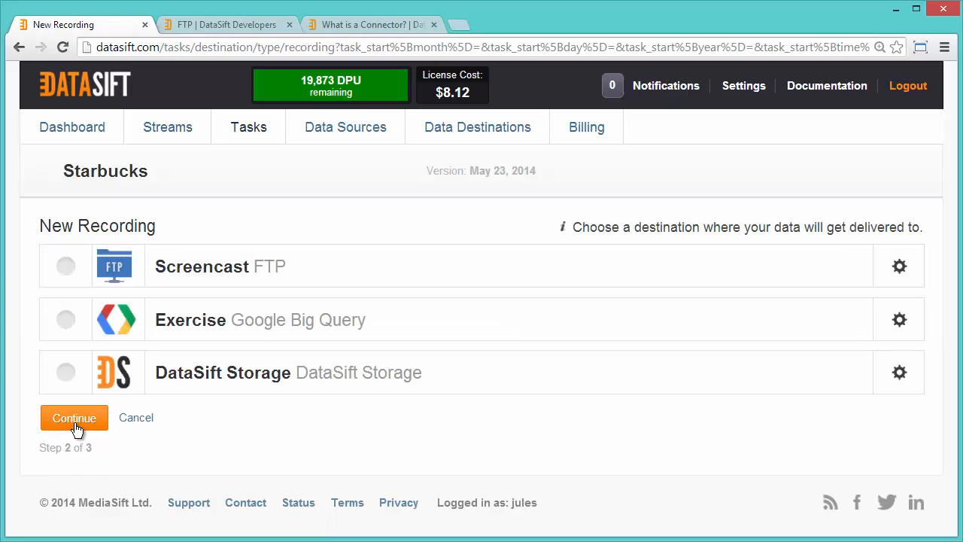
# - Choose the Screencast FTP destination for the recording and start the task
pyautogui.click(66, 267)
pyautogui.click(79, 427)
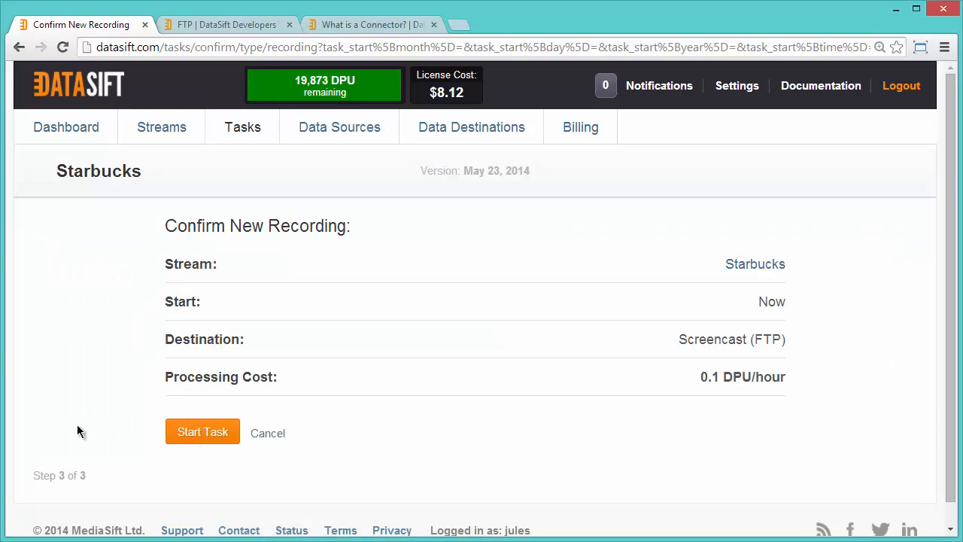
pyautogui.click(188, 437)
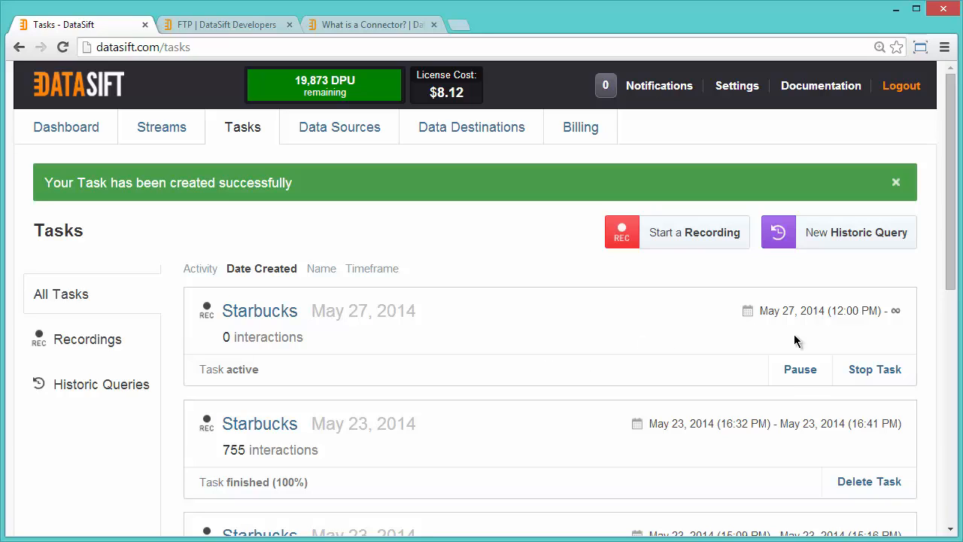
# - Pause the new Starbucks recording task and resume it
pyautogui.click(800, 369)
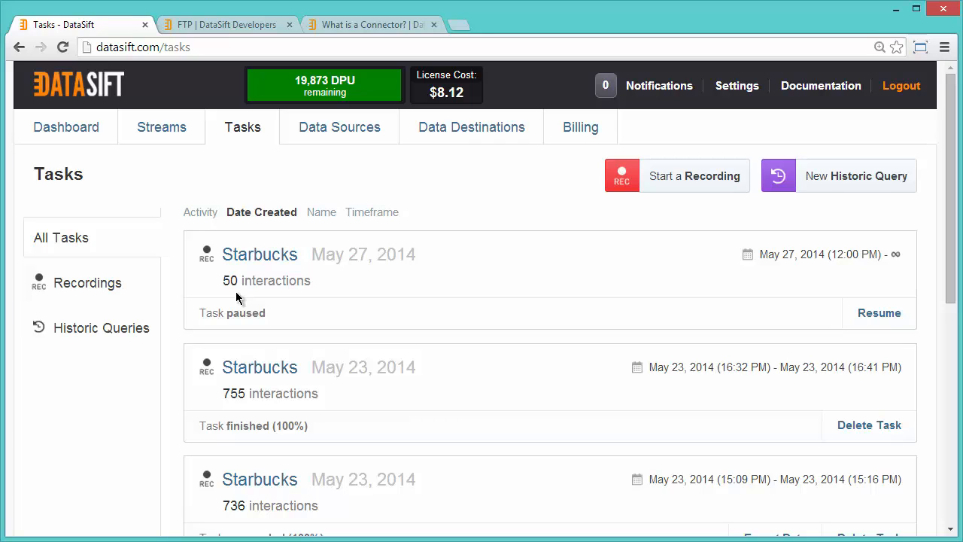
pyautogui.click(863, 314)
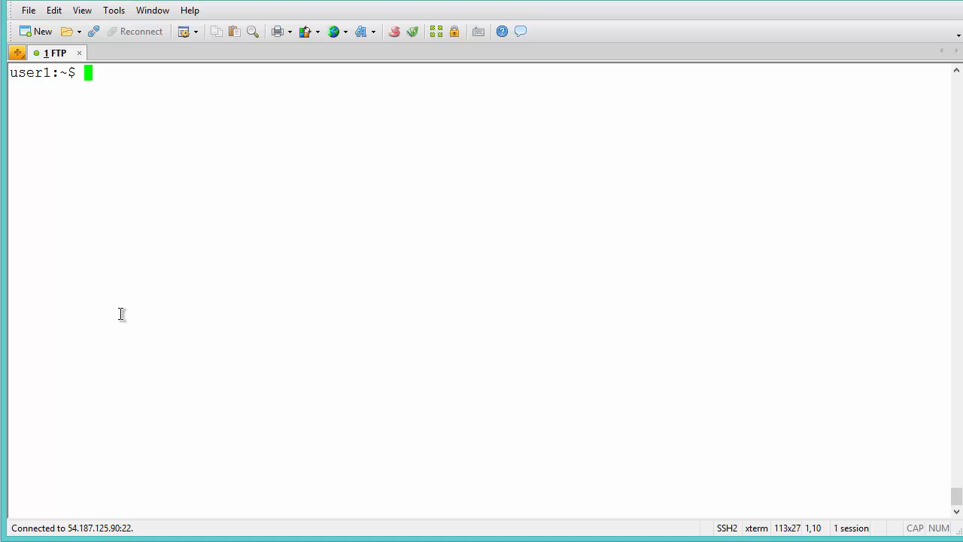
# - In the FTP server's terminal, print the working directory, list its files with ls -l, and check the delivered files' name prefix
pyautogui.write('pwd')
pyautogui.press('Return')
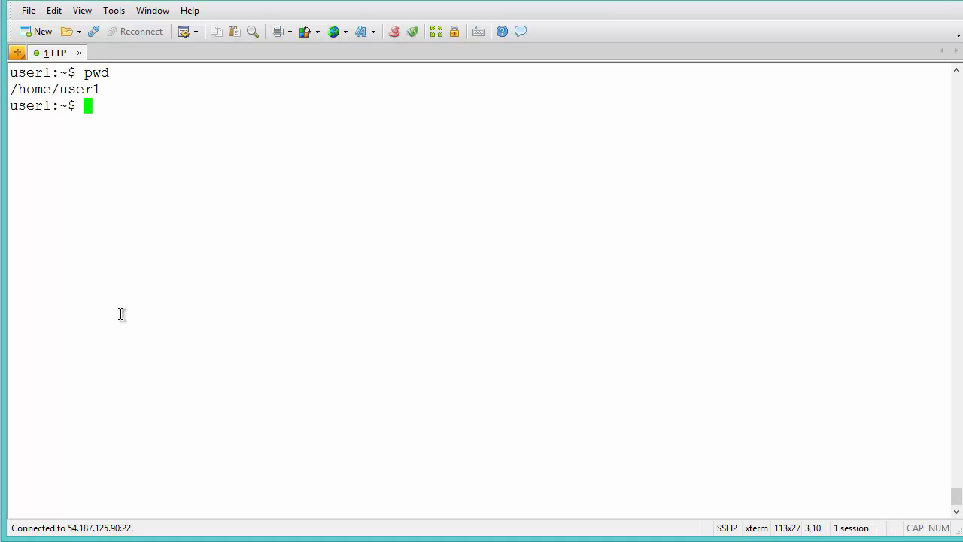
pyautogui.write('ls -l')
pyautogui.press('Return')
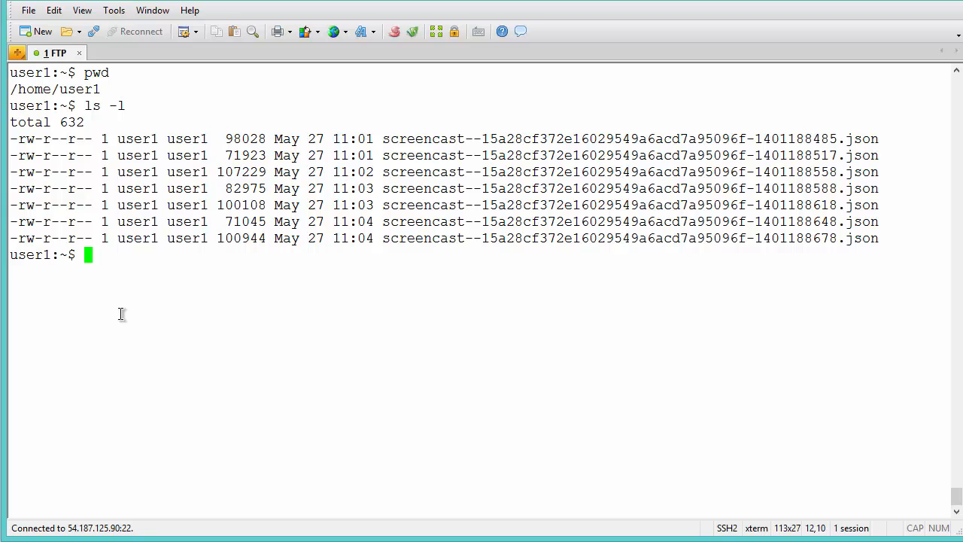
pyautogui.moveTo(384, 156); pyautogui.dragTo(463, 150)
pyautogui.click(161, 252)
# - Display the first lines of screencast--15a28cf372e16029549a6acd7a95096f-1401188678.json with the head command
pyautogui.write('head')
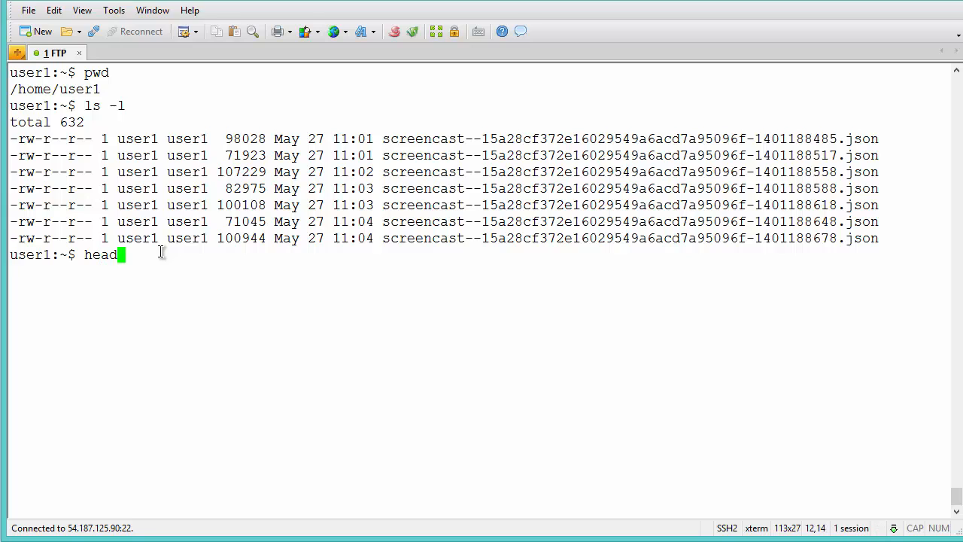
pyautogui.doubleClick(875, 239)
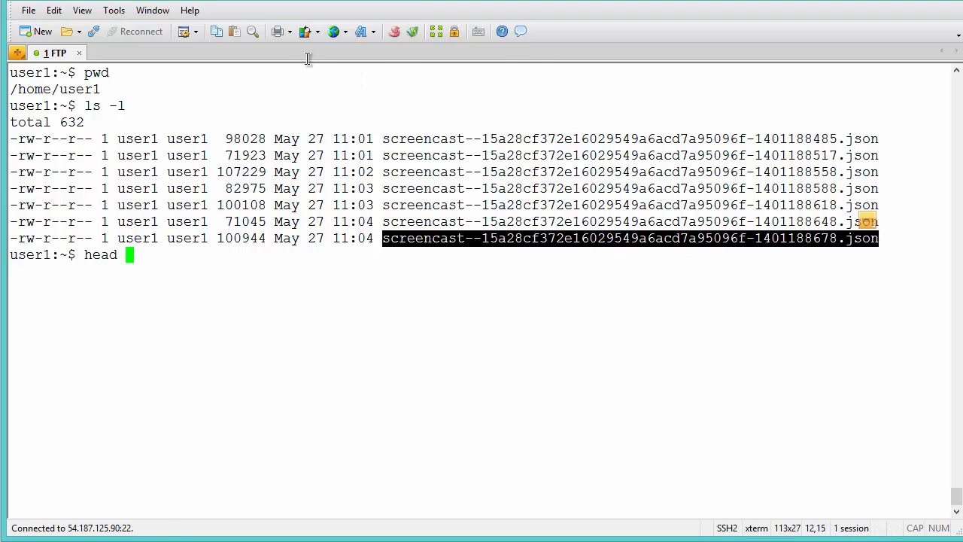
pyautogui.click(214, 32)
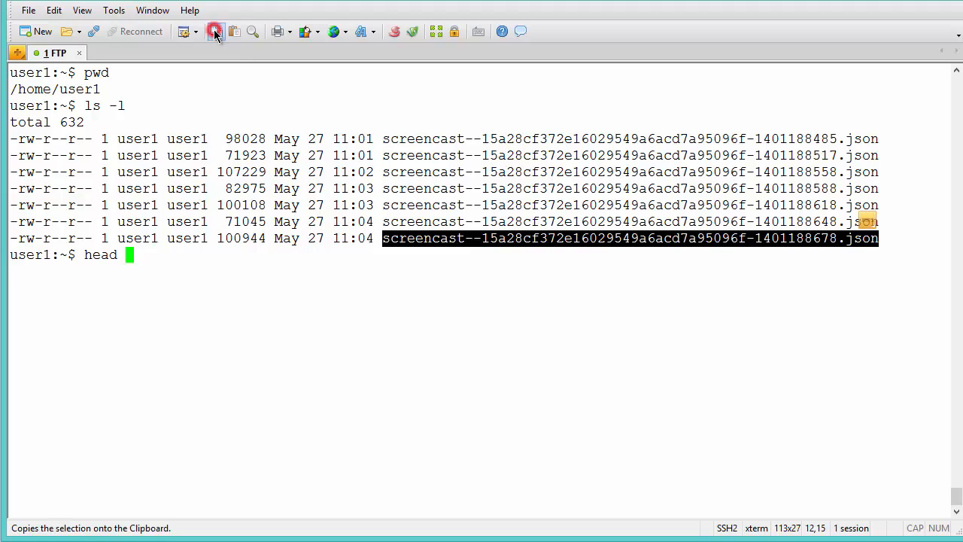
pyautogui.click(234, 32)
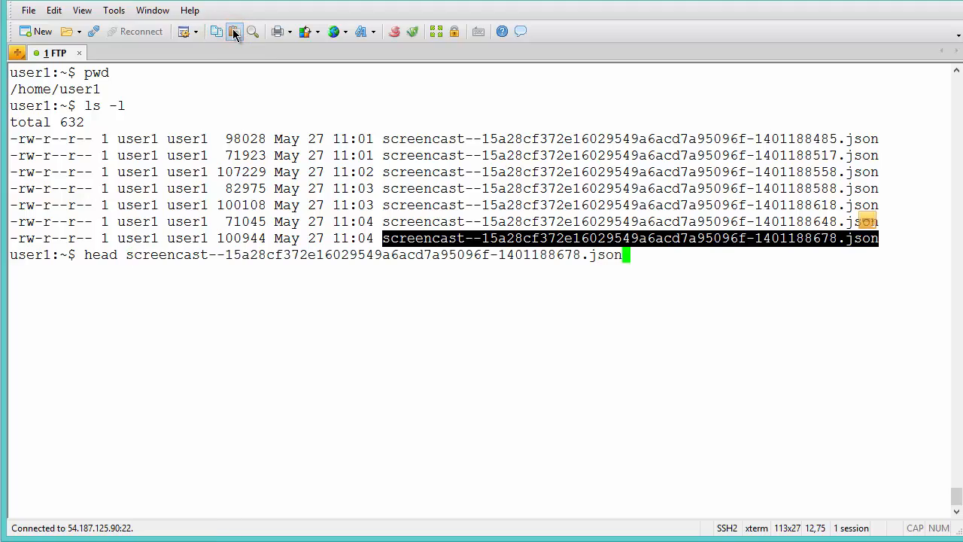
pyautogui.press('Return')
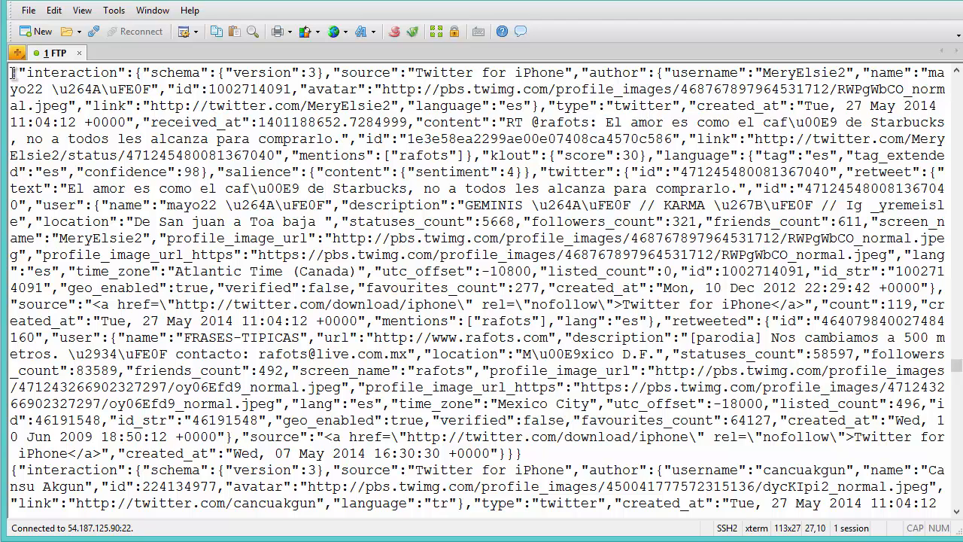
# - Examine where the first two JSON interaction objects begin in the file output
pyautogui.moveTo(12, 73); pyautogui.dragTo(136, 74)
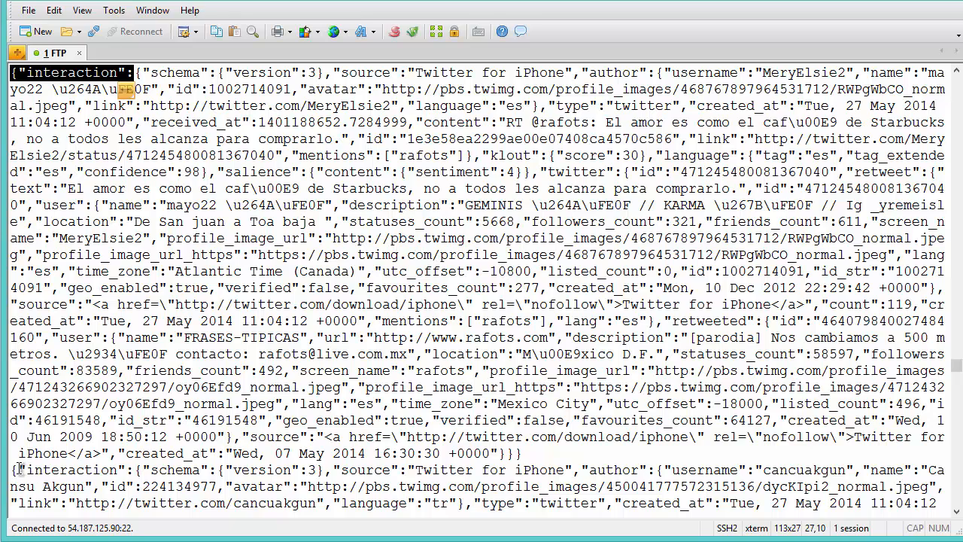
pyautogui.moveTo(14, 471); pyautogui.dragTo(141, 471)
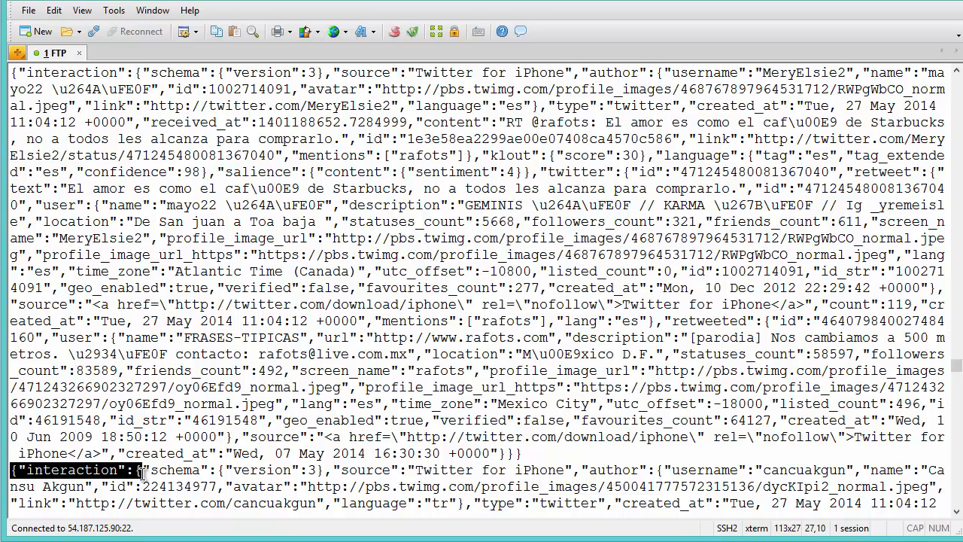
pyautogui.moveTo(142, 472); pyautogui.dragTo(144, 472)
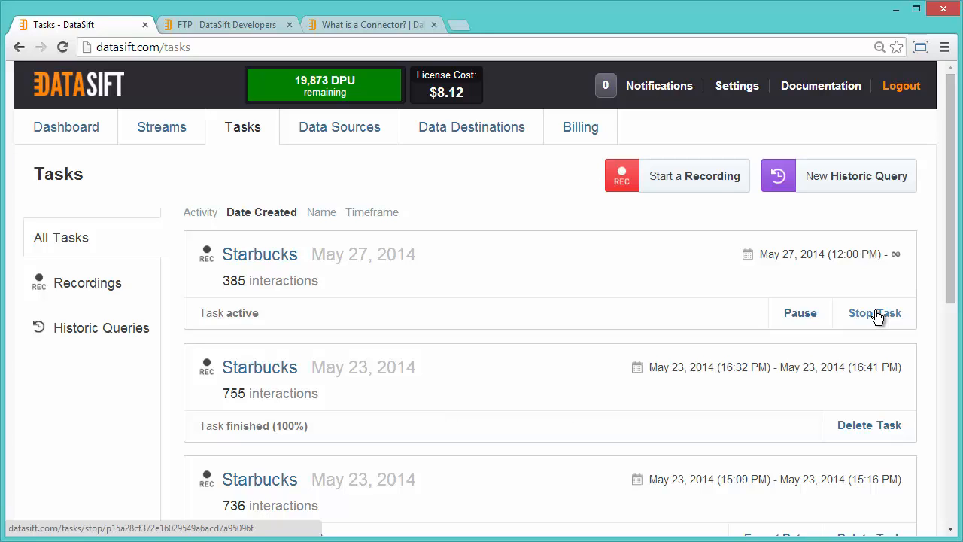
# - Switch back to the DataSift task list, stop the running Starbucks recording, and check its interaction count
pyautogui.click(877, 314)
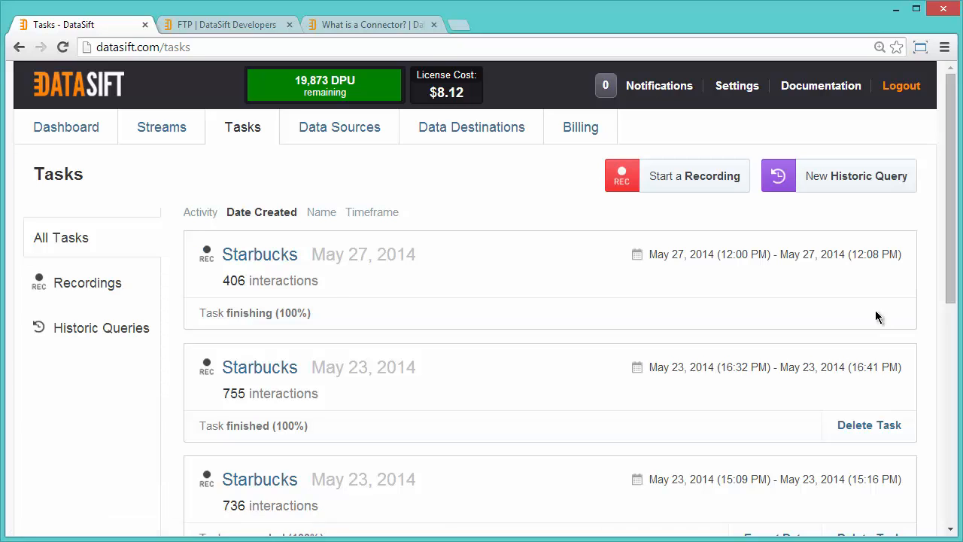
pyautogui.moveTo(222, 281); pyautogui.dragTo(327, 284)
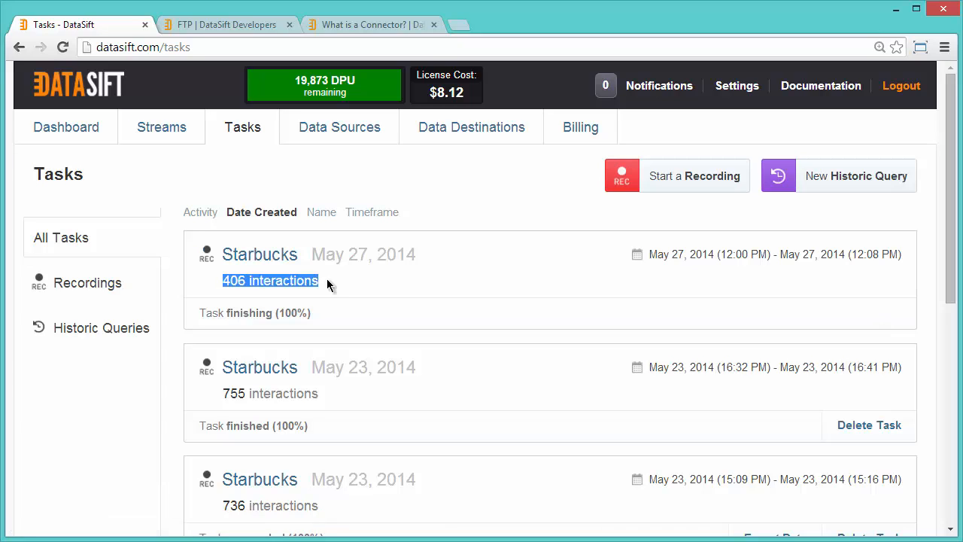